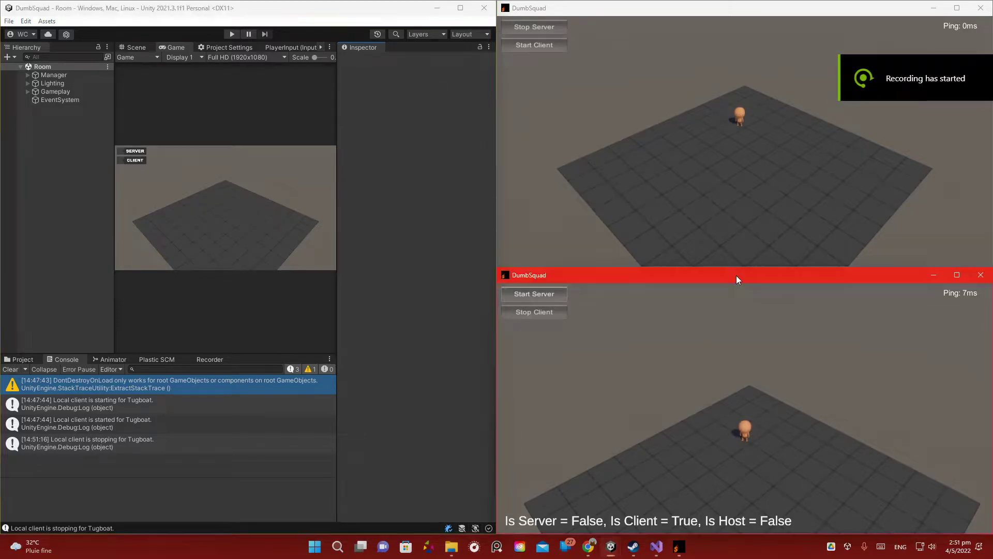
- Focus the DumbSquad server build's window, then return focus to the Unity Editor
click(726, 21)
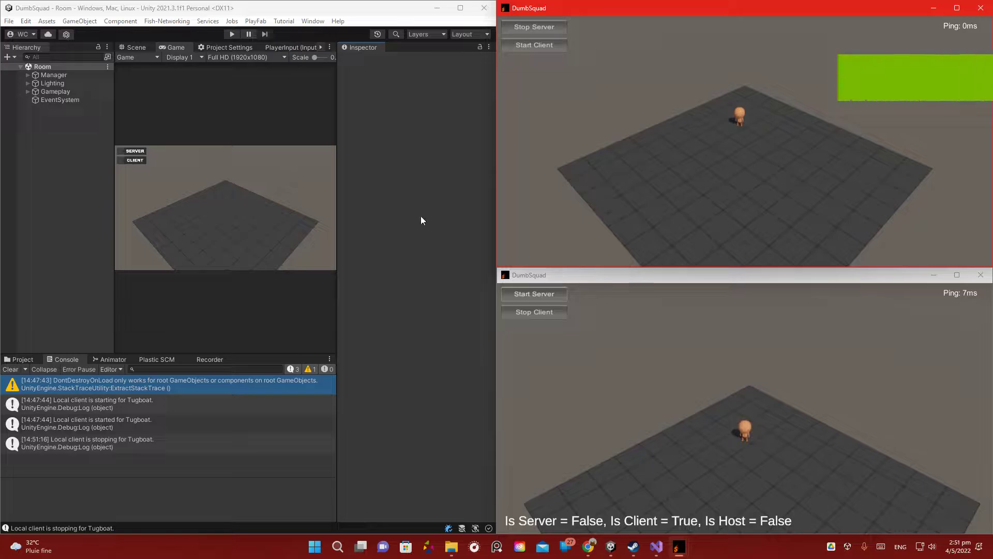
click(415, 179)
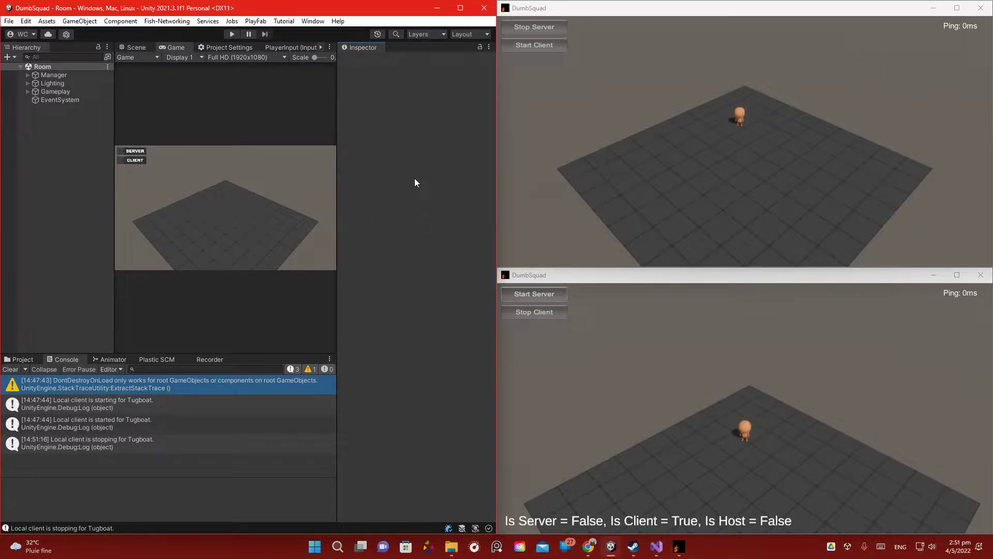
mouse_move(656, 547)
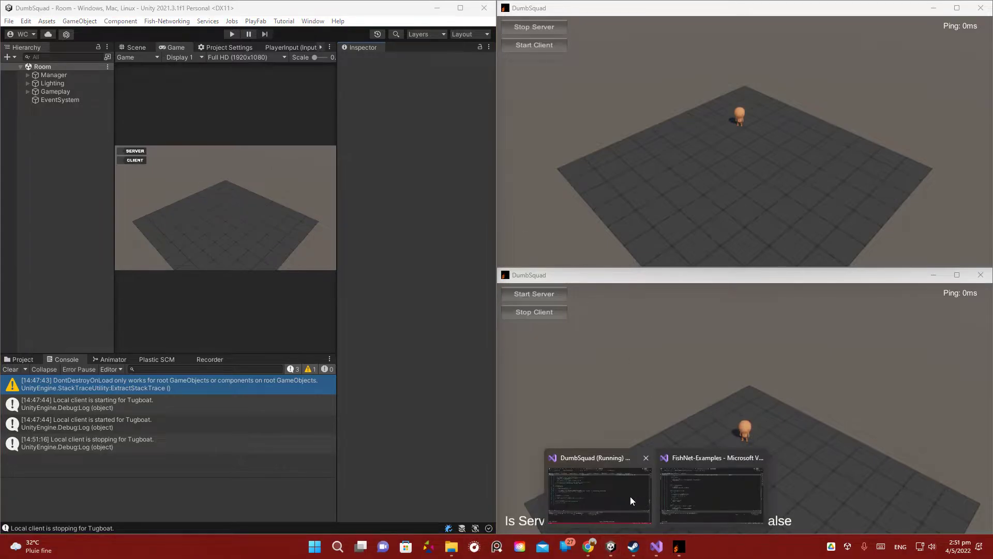
click(620, 496)
scroll(359, 304, up, 8)
scroll(364, 300, up, 8)
scroll(371, 296, up, 8)
scroll(379, 292, up, 9)
scroll(379, 292, up, 8)
scroll(378, 293, up, 2)
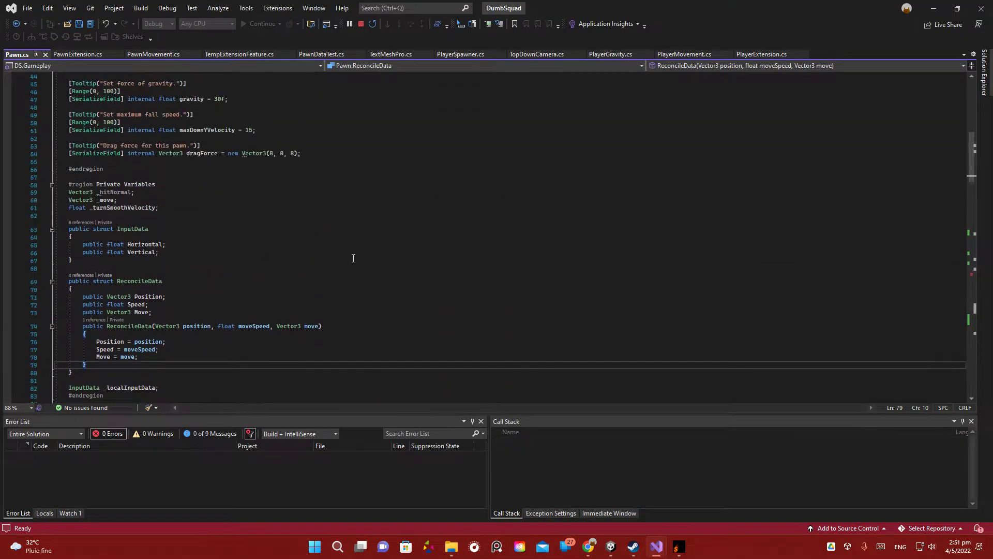
scroll(362, 269, down, 4)
scroll(336, 253, up, 5)
scroll(320, 246, up, 1)
scroll(300, 240, down, 2)
scroll(287, 236, down, 4)
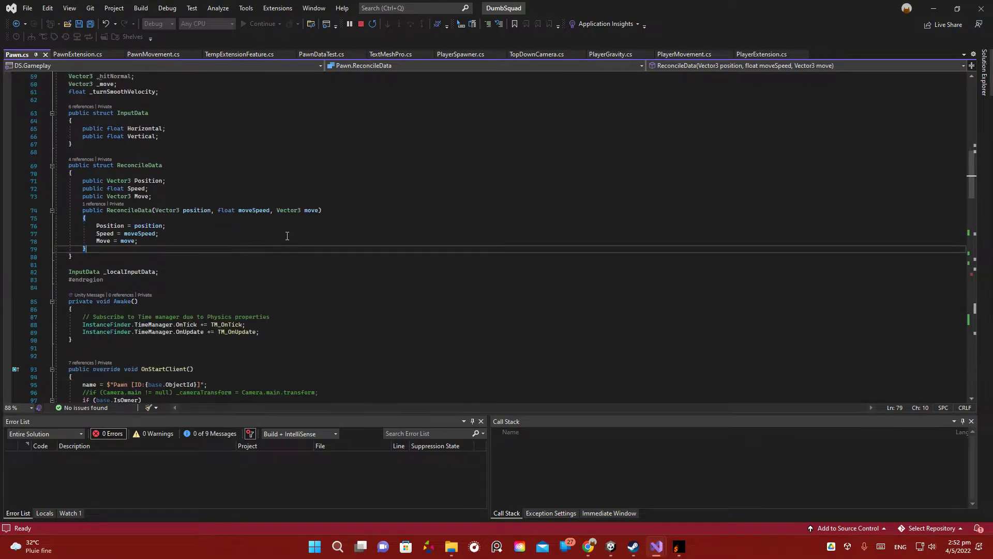
scroll(287, 236, down, 3)
scroll(287, 236, down, 10)
scroll(288, 236, down, 5)
scroll(287, 236, down, 2)
scroll(287, 236, down, 4)
scroll(287, 236, down, 5)
scroll(287, 236, down, 3)
scroll(287, 236, down, 7)
scroll(287, 236, down, 3)
scroll(287, 236, up, 7)
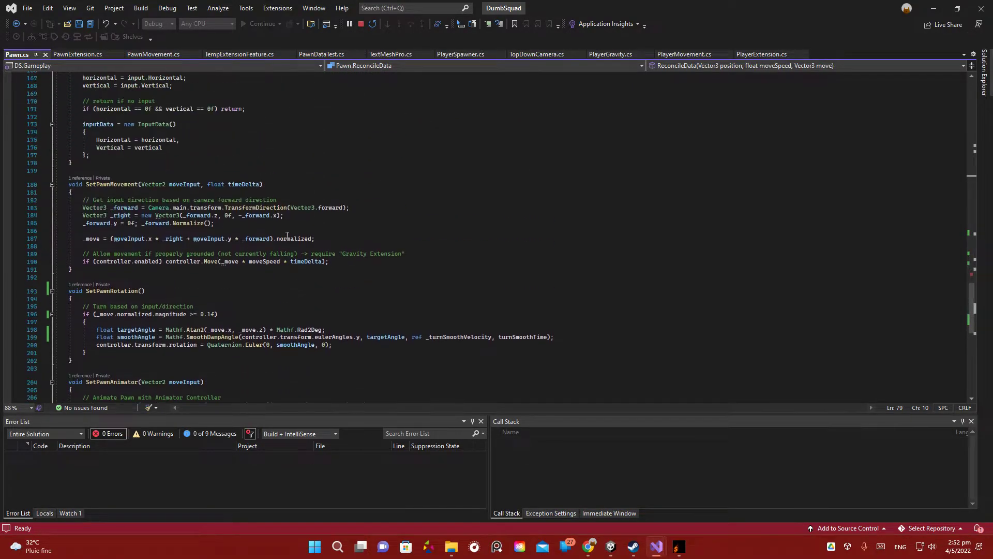
scroll(287, 236, up, 2)
scroll(287, 237, up, 5)
scroll(288, 235, up, 4)
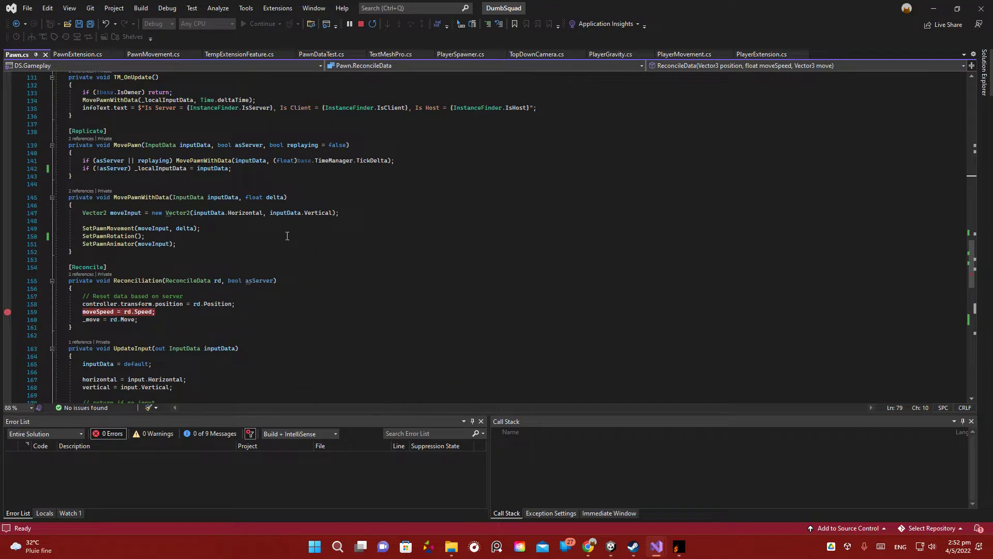
scroll(287, 236, up, 1)
click(84, 335)
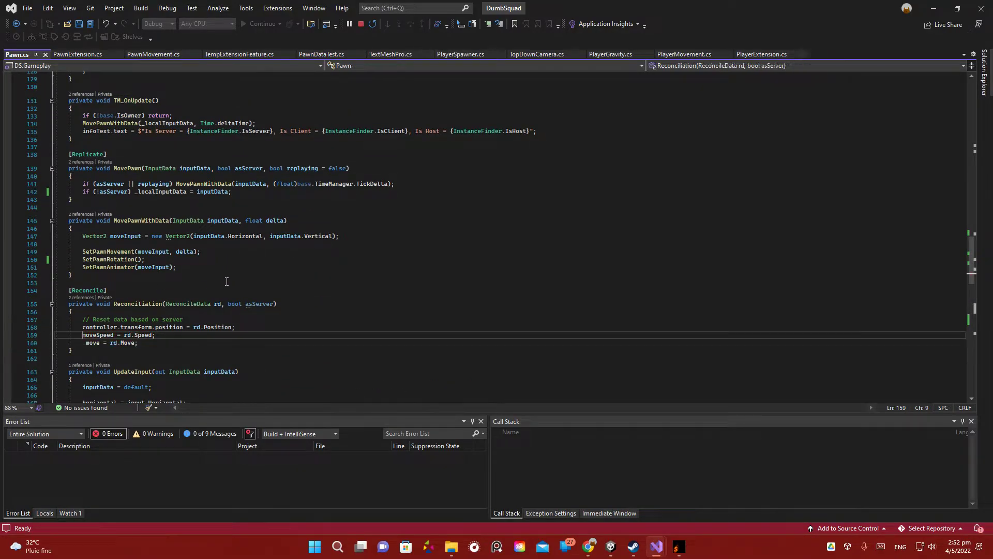
scroll(227, 281, up, 5)
scroll(227, 281, up, 1)
scroll(227, 281, up, 4)
scroll(227, 281, up, 3)
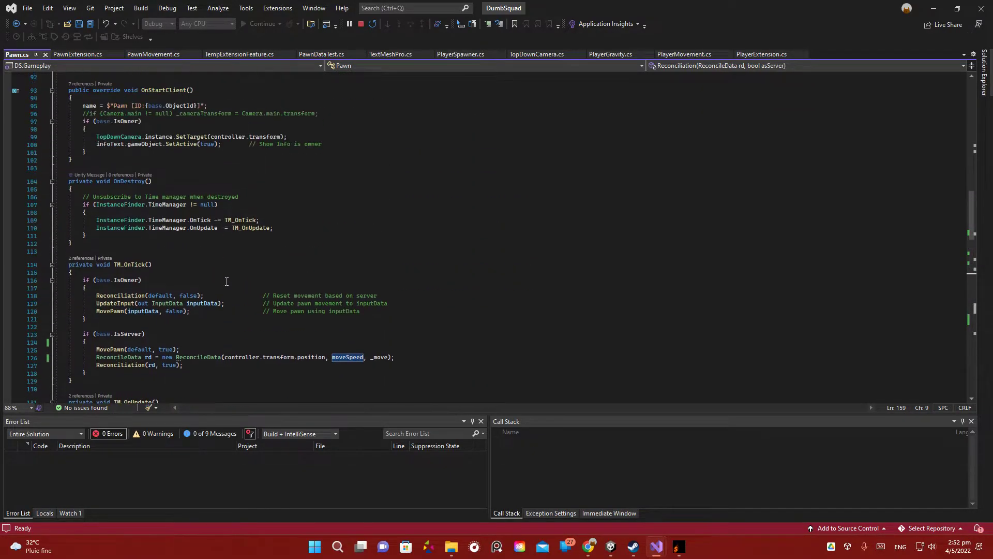
scroll(227, 281, up, 3)
scroll(227, 282, up, 4)
scroll(227, 281, up, 3)
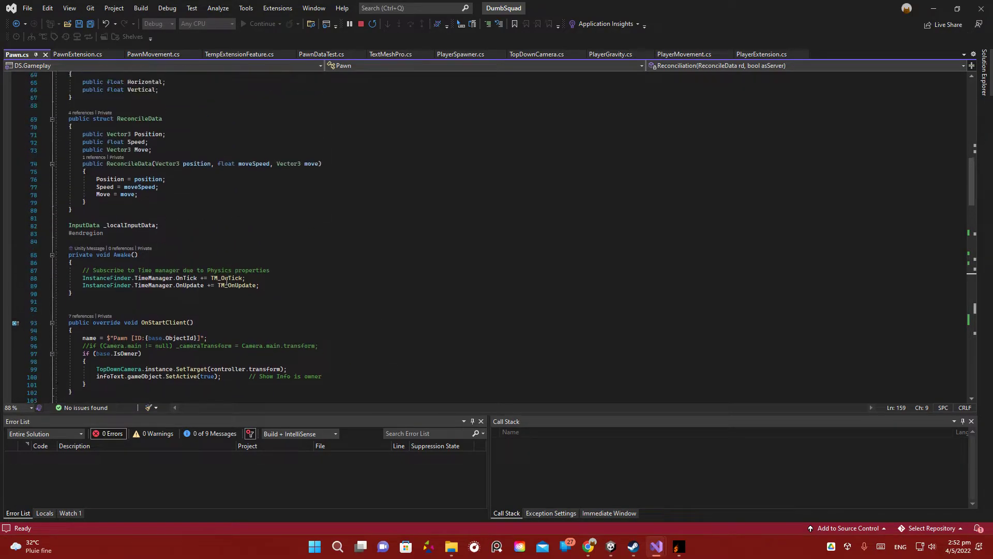
scroll(226, 281, up, 4)
scroll(226, 281, up, 7)
scroll(227, 281, up, 7)
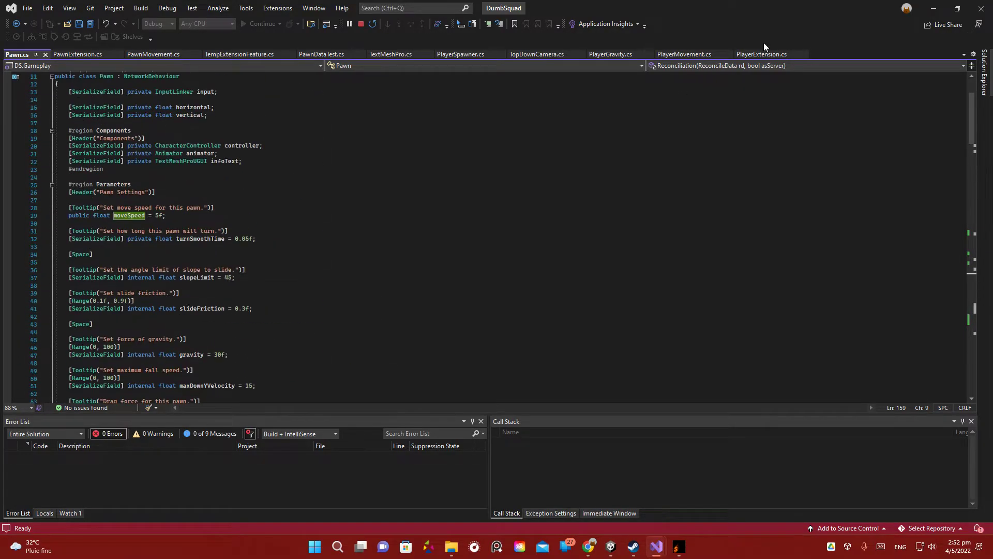
- Minimize Visual Studio, clear the Console, and enter Play mode in the editor
click(934, 7)
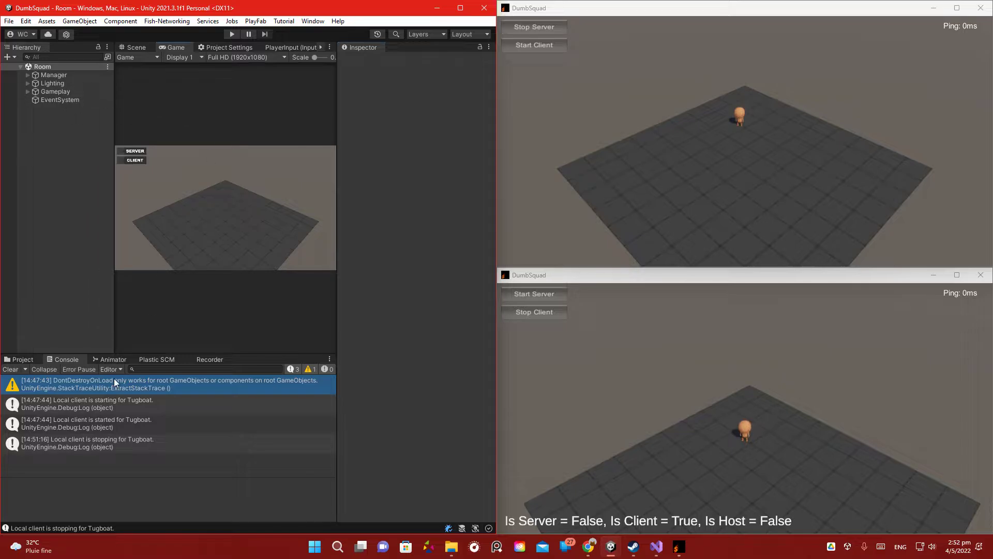
click(11, 370)
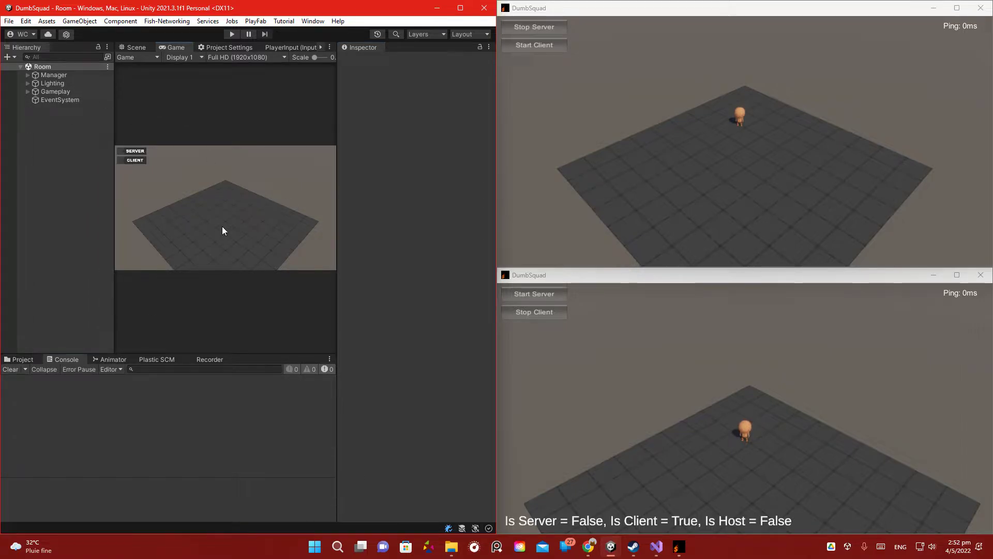
click(233, 34)
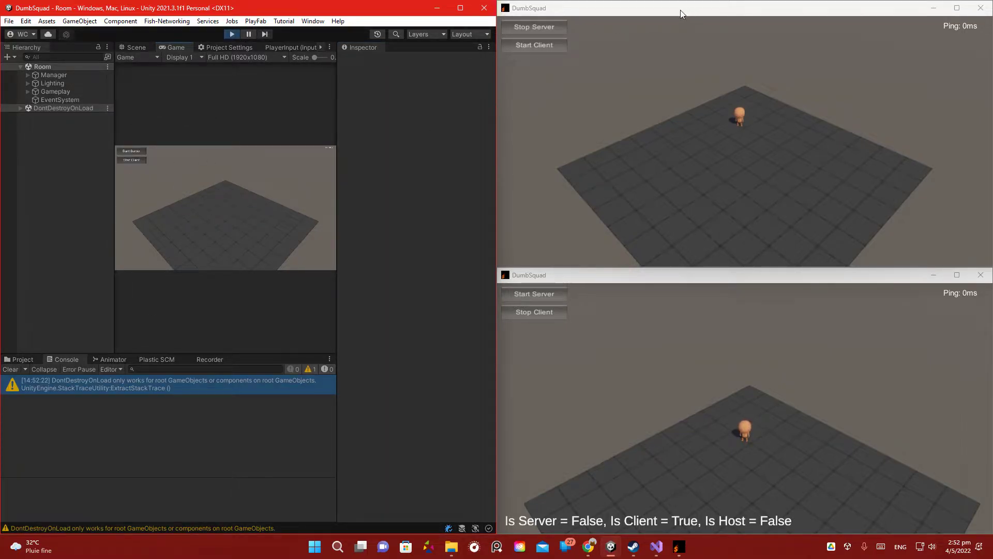
- Walk the client build's pawn forward and back with W and S across the grid
click(850, 97)
click(755, 444)
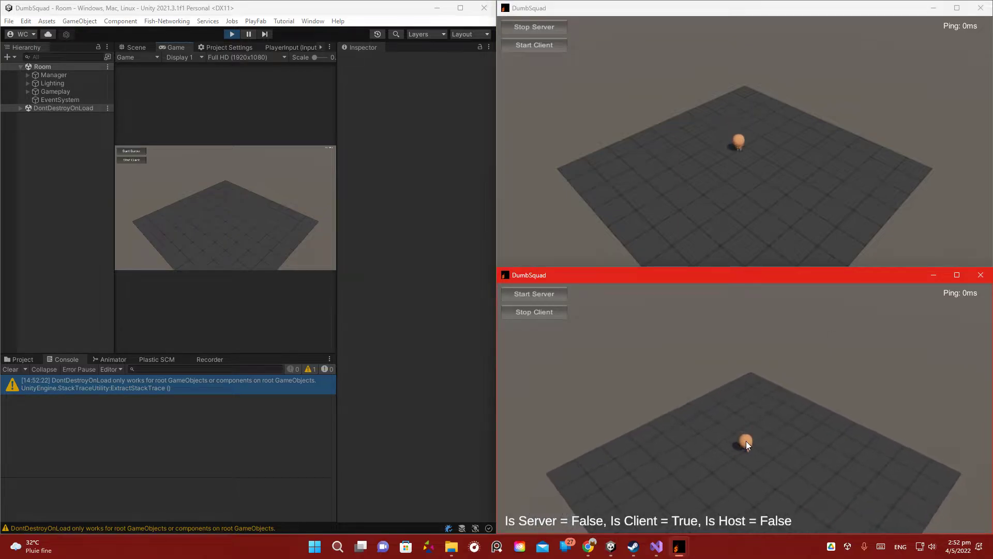
click(891, 117)
click(766, 430)
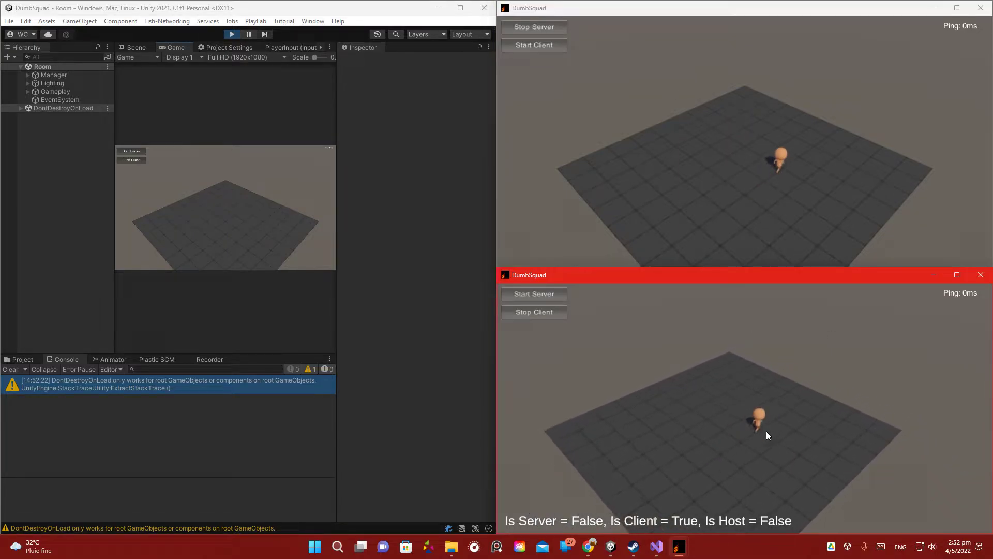
click(749, 405)
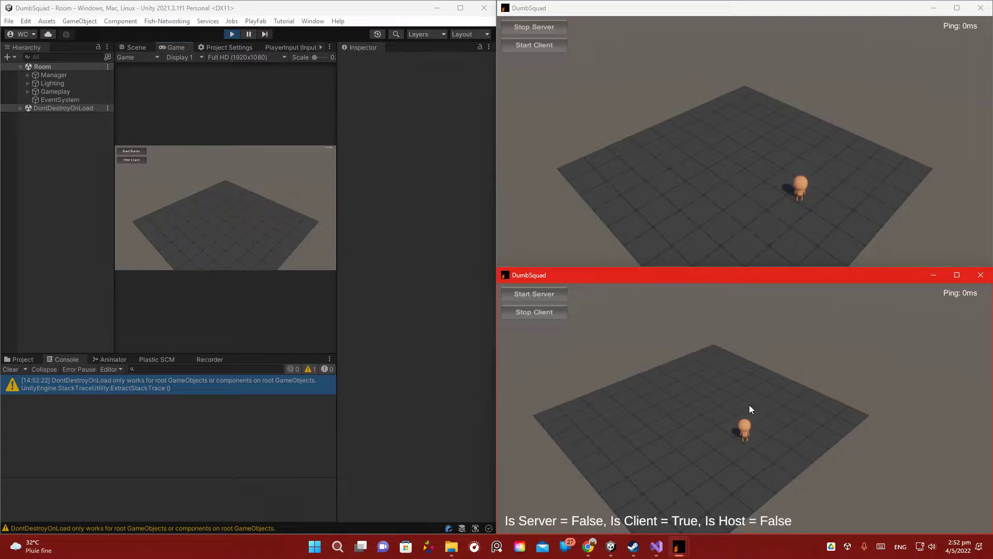
key(w)
key(s)
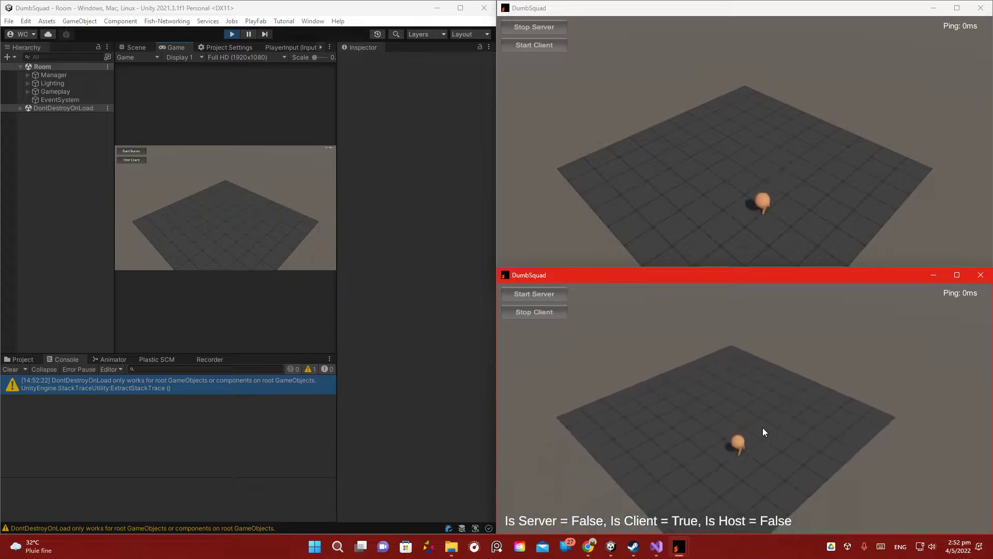
key(w)
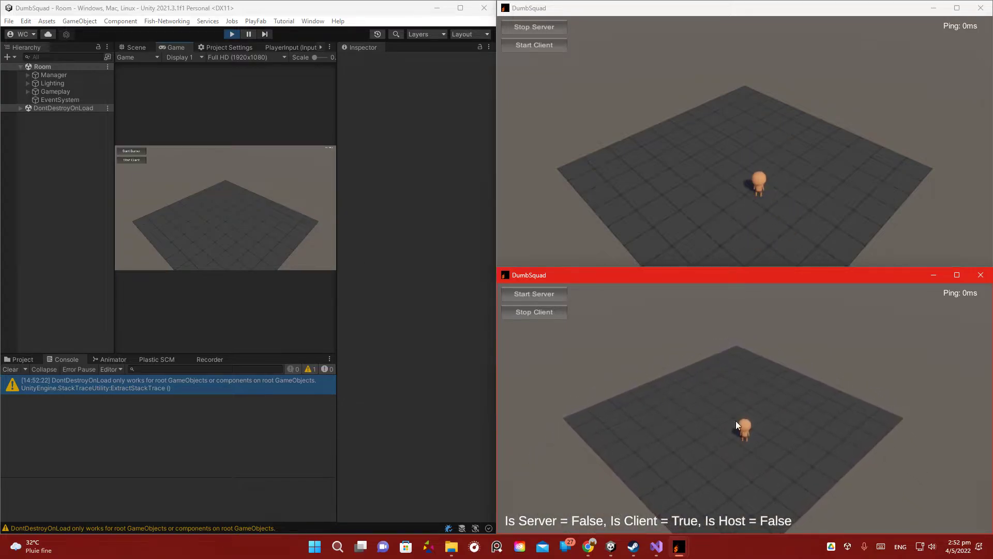
- Join the editor as a second client and walk both pawns toward each other
click(142, 160)
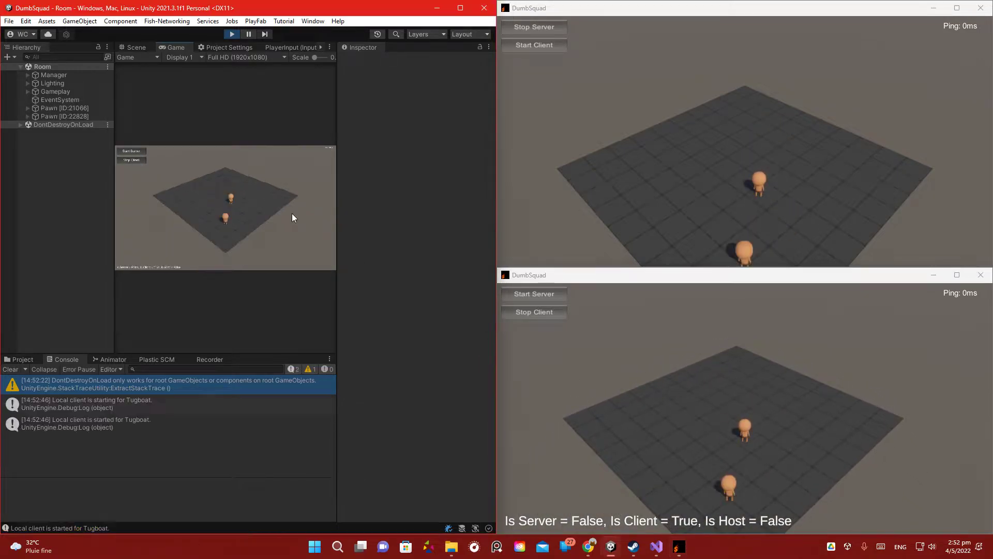
key(w)
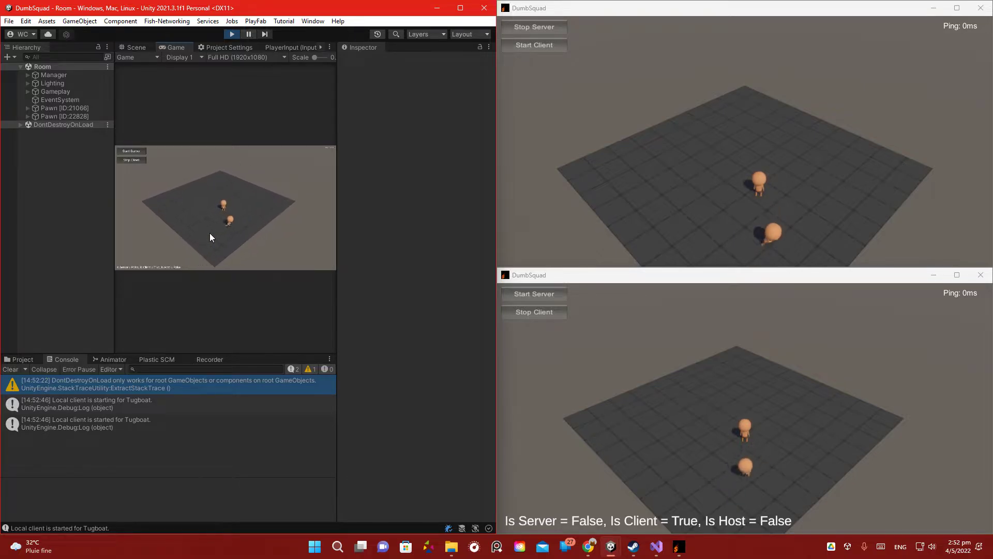
click(780, 452)
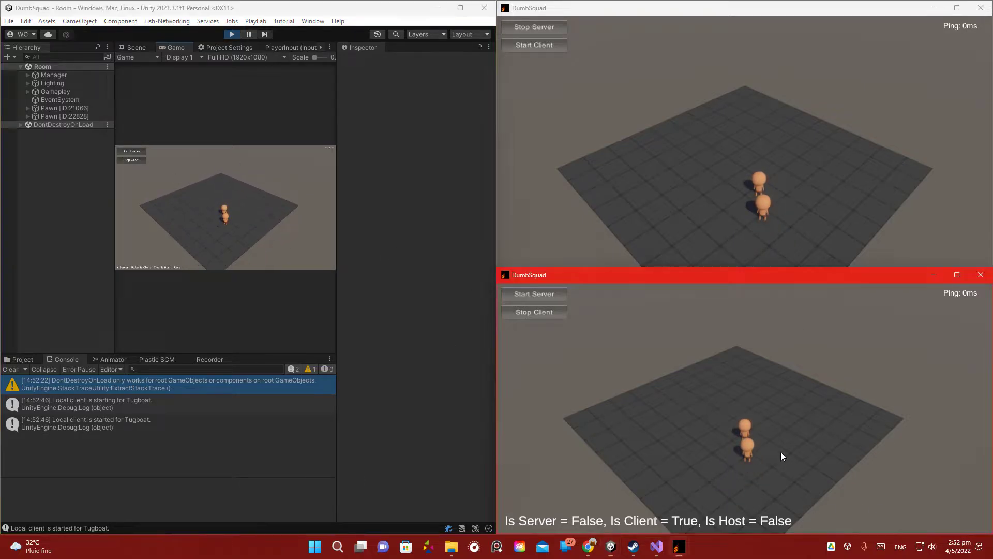
key(s)
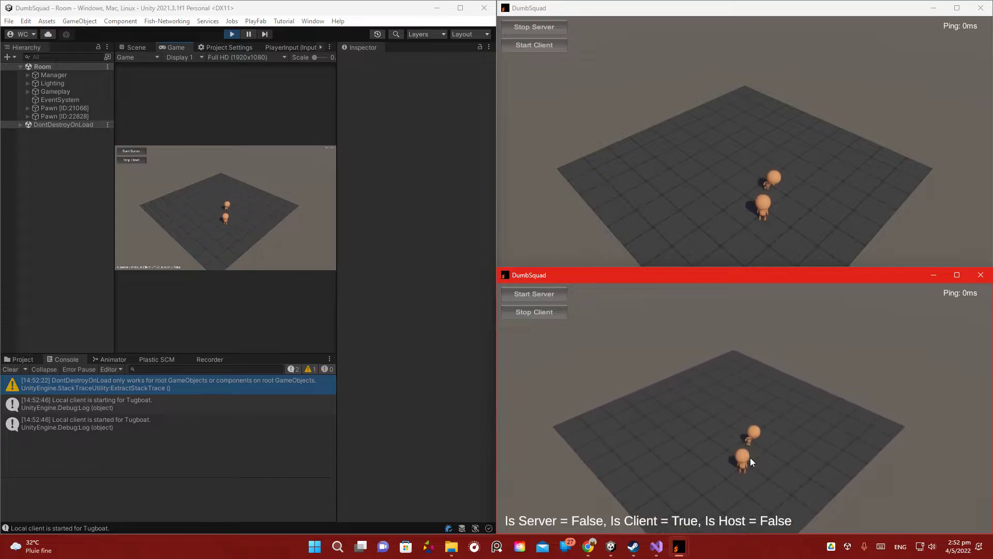
- Walk the editor's pawn right beyond observer range and back left, twice
click(252, 283)
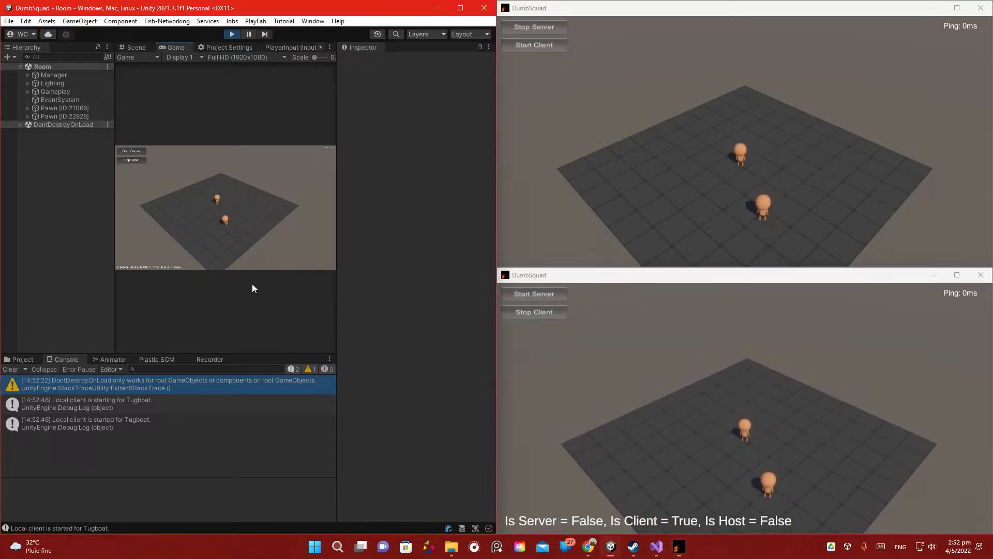
key(d)
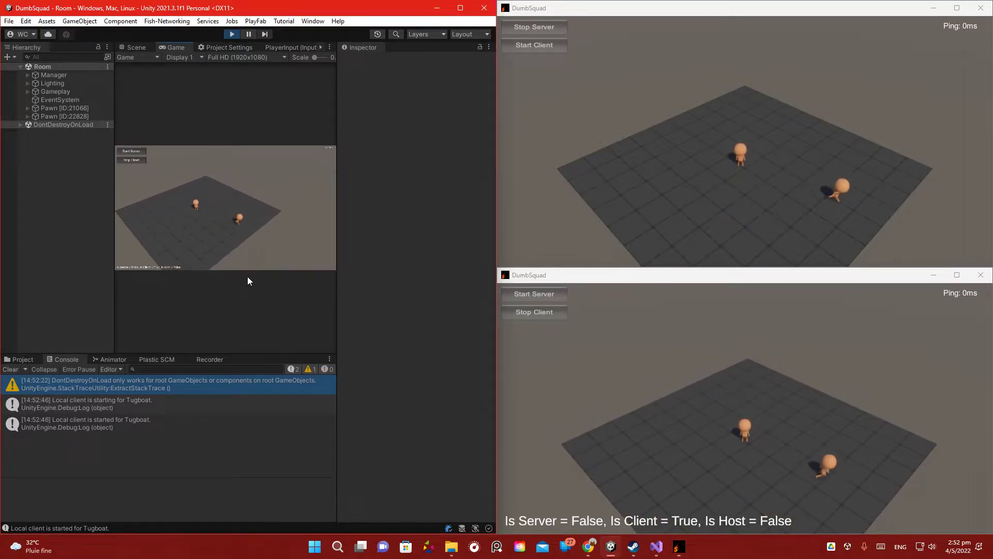
key(a)
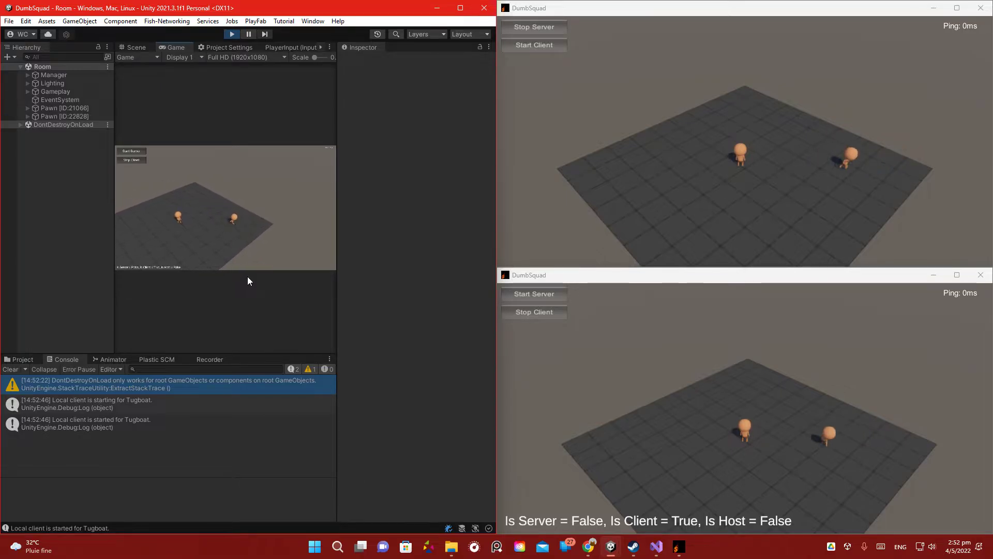
key(d)
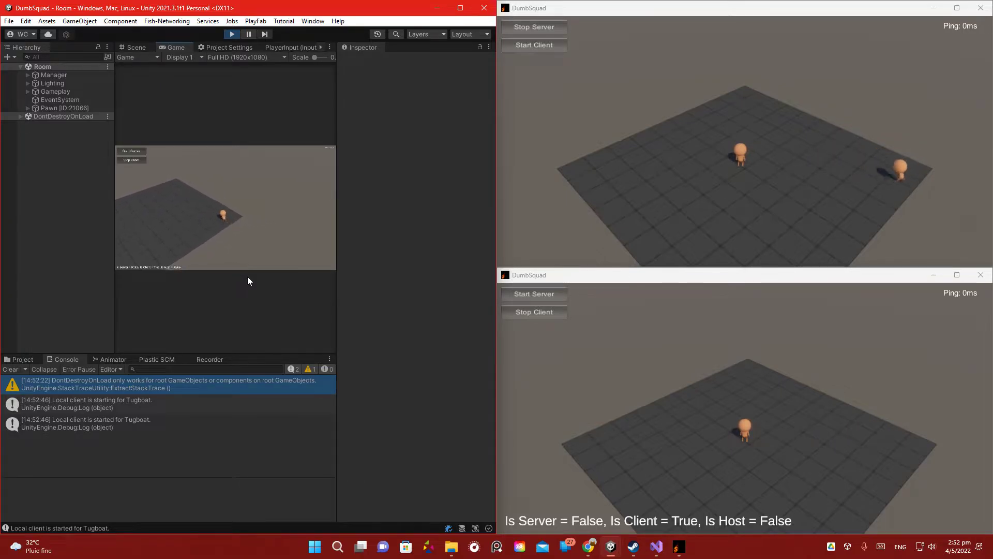
key(a)
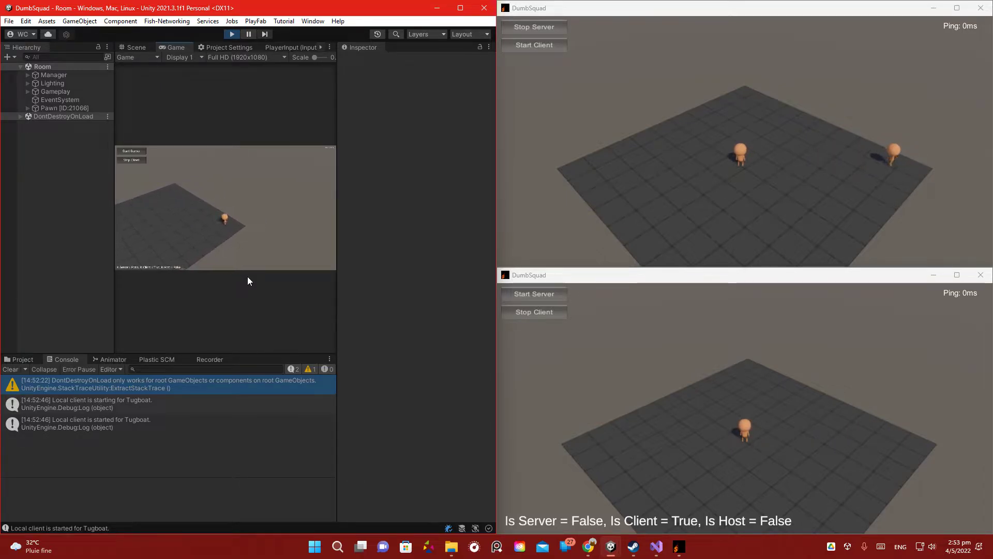
key(s)
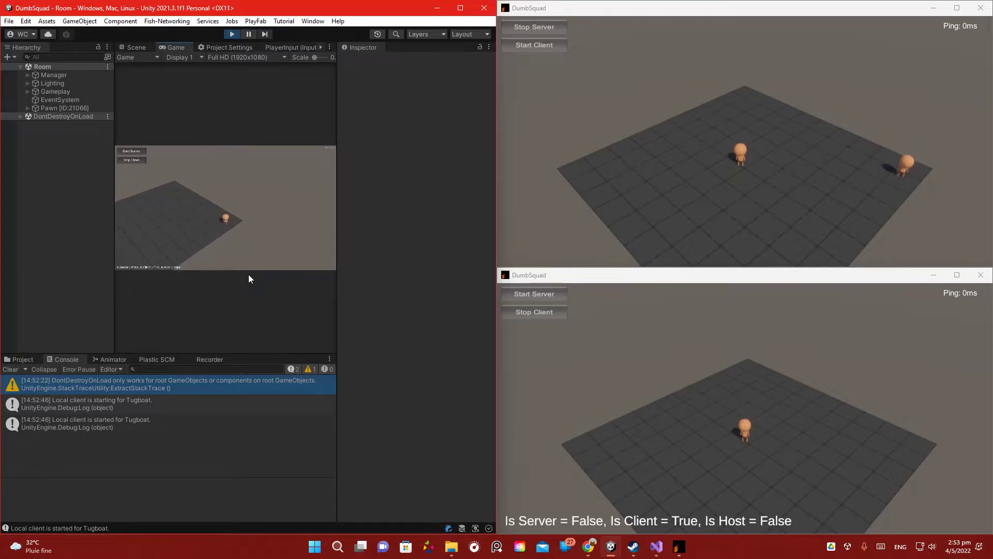
key(d)
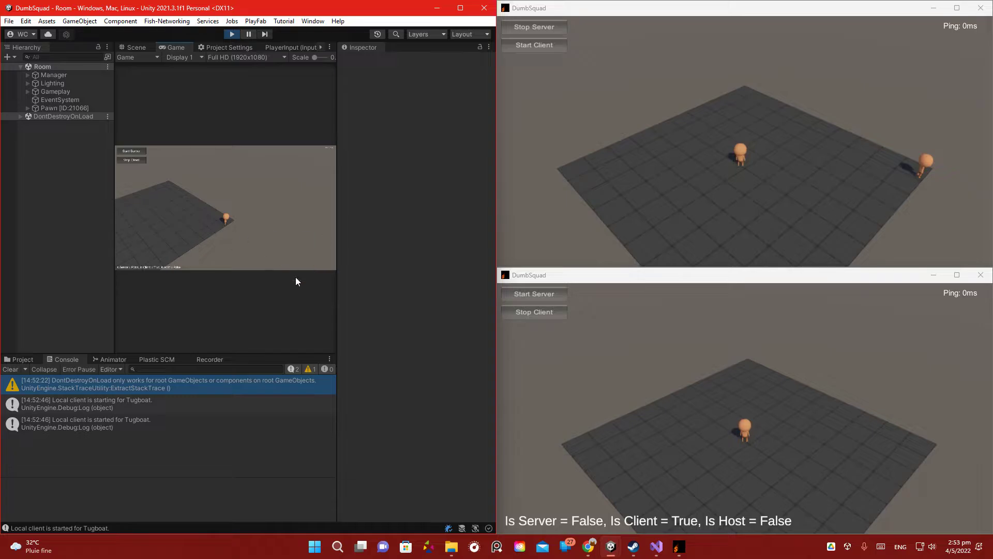
key(a)
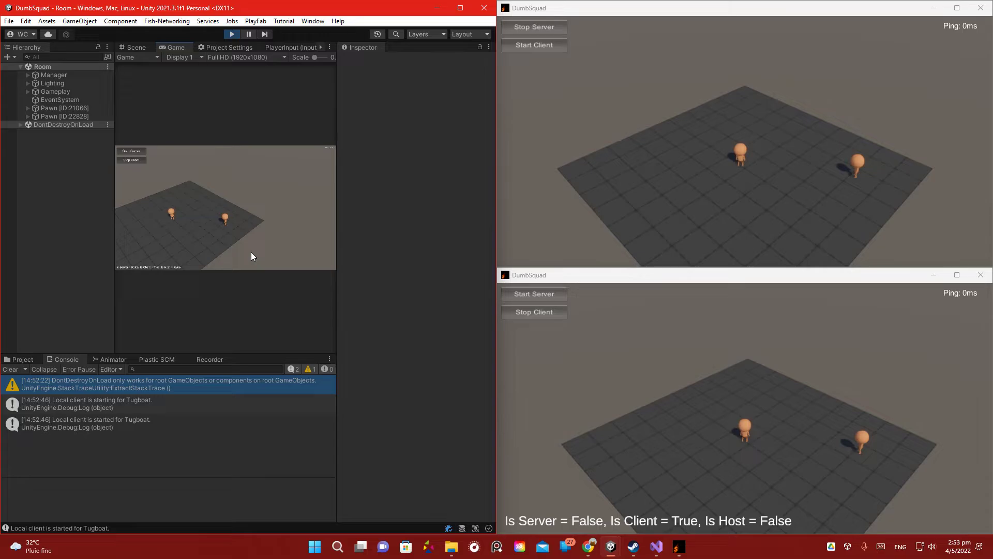
- Walk the editor's pawn around the plane while watching both builds mirror it
key(s)
key(a)
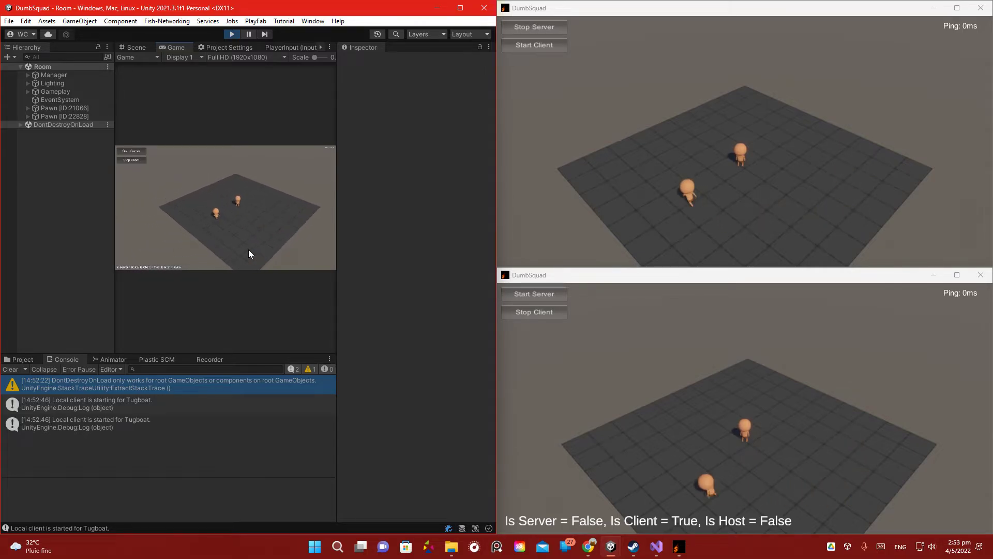
key(w)
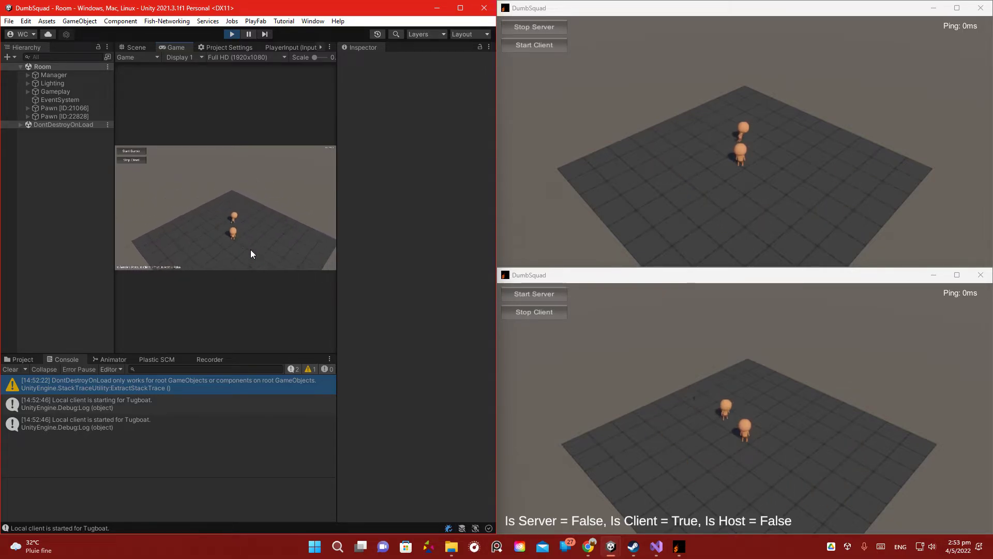
key(d)
key(s)
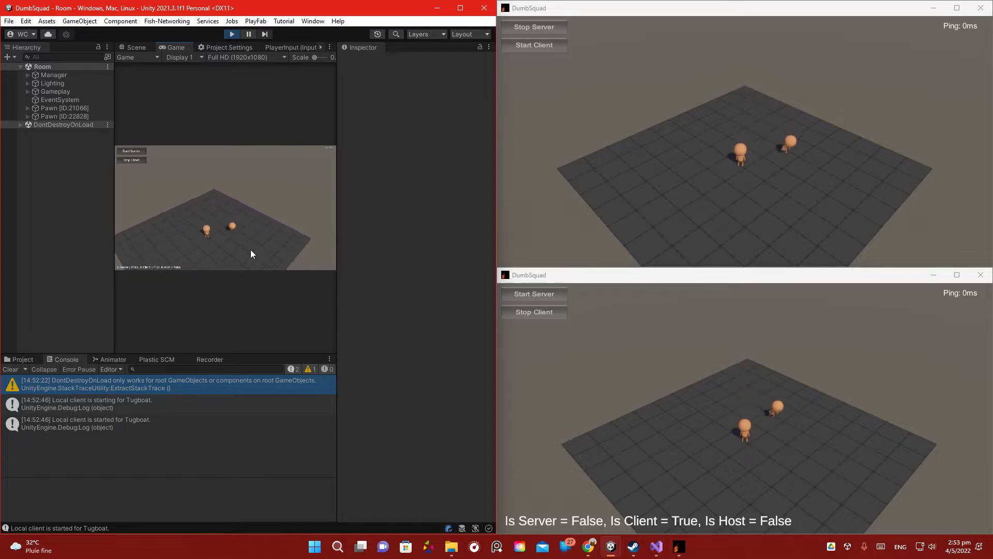
key(w)
key(a)
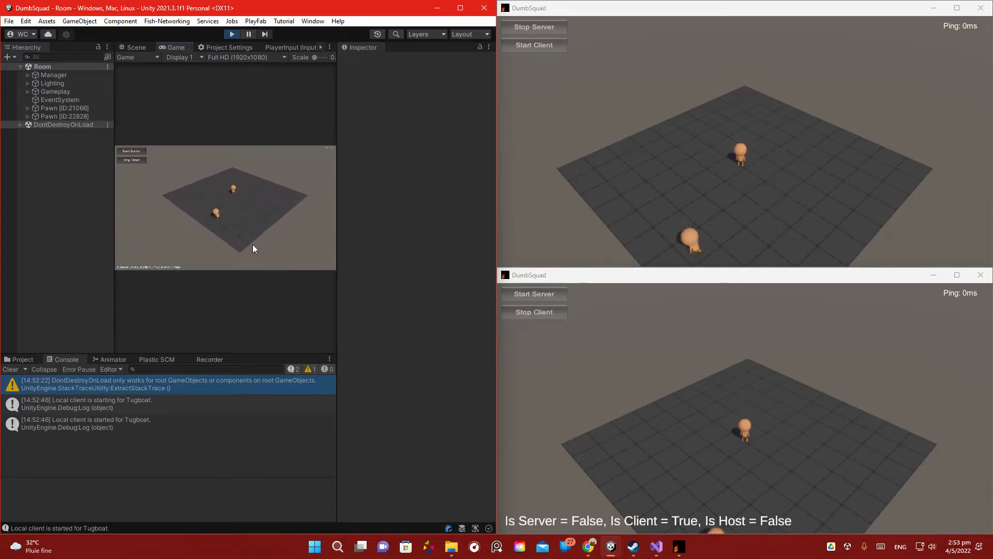
key(d)
key(s)
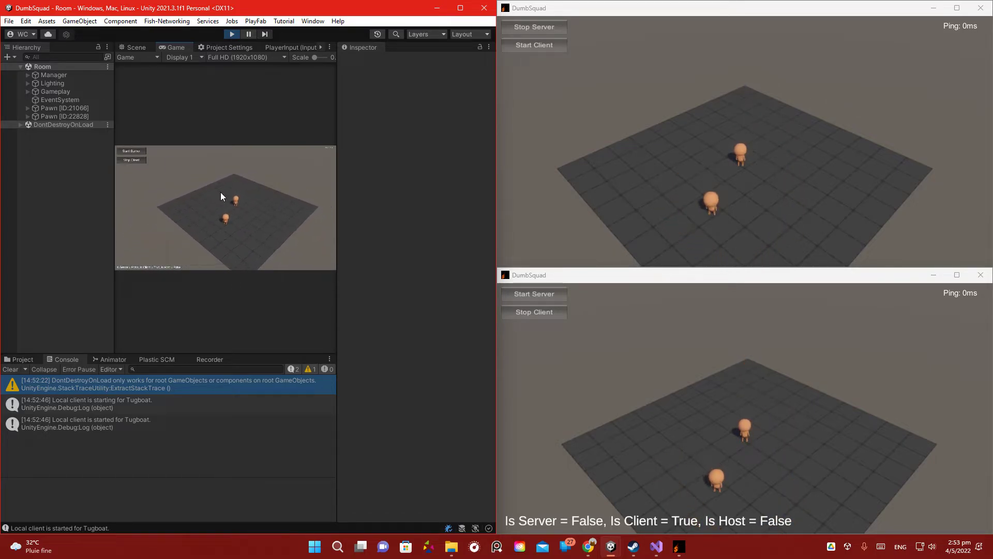
key(d)
key(d)
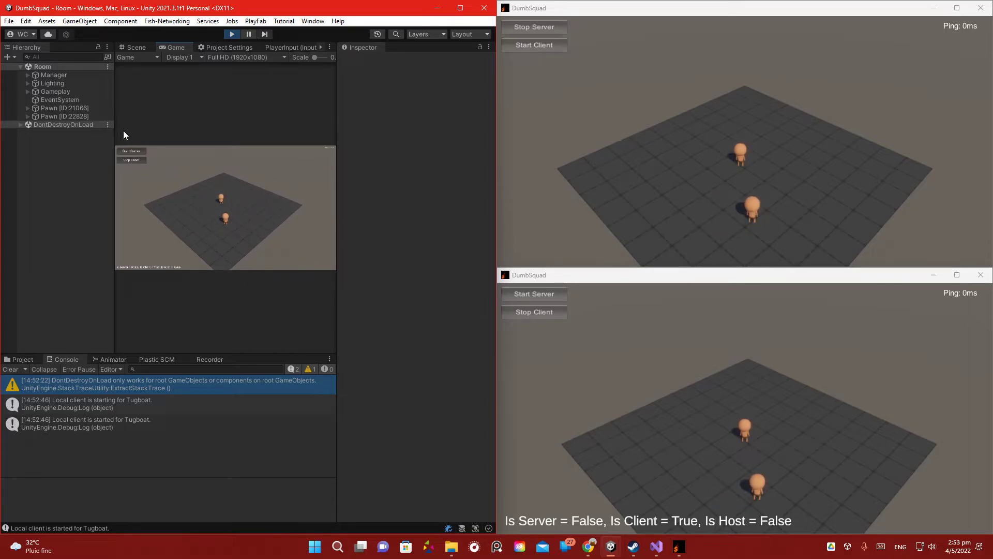
- Inspect Pawn [ID:22828], then select the local Pawn [ID:21066] while walking it
click(57, 117)
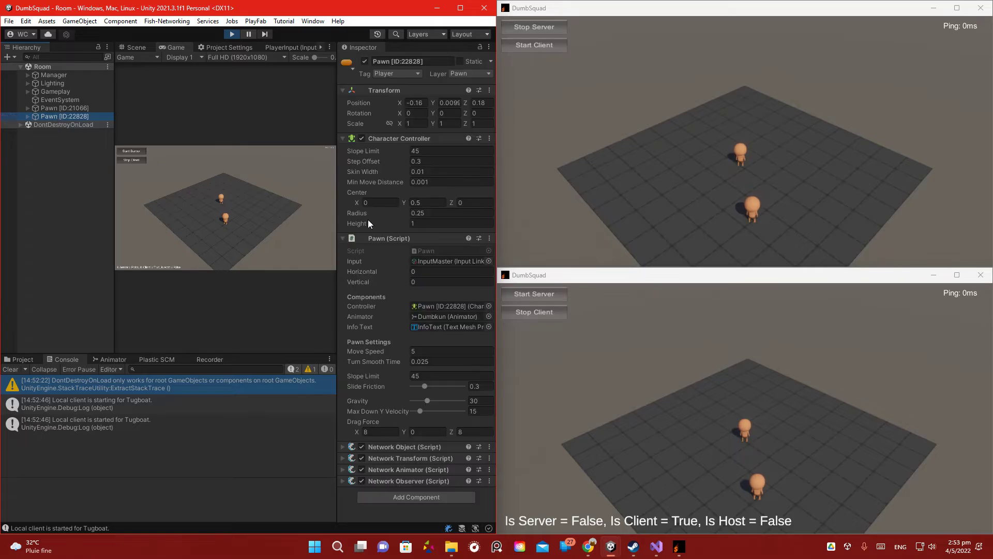
click(220, 208)
key(d)
click(72, 109)
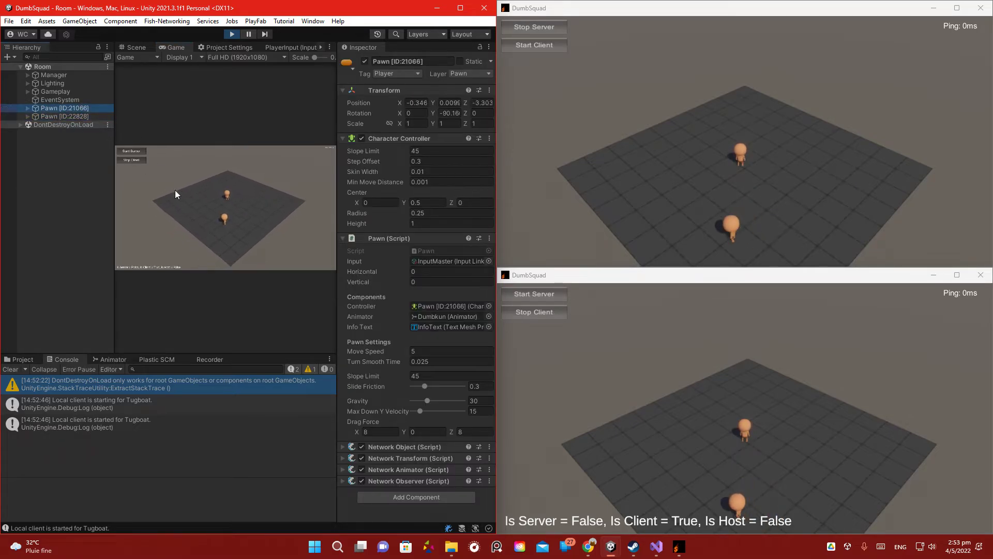
click(204, 201)
key(a)
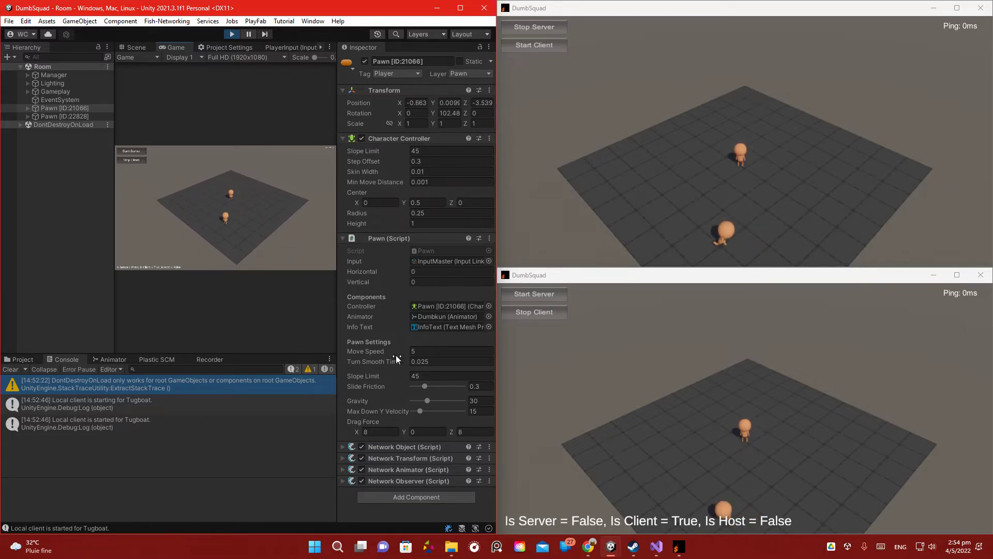
- Set the local pawn's Move Speed to 100000 and walk it left and right
click(390, 353)
text(100000)
click(209, 223)
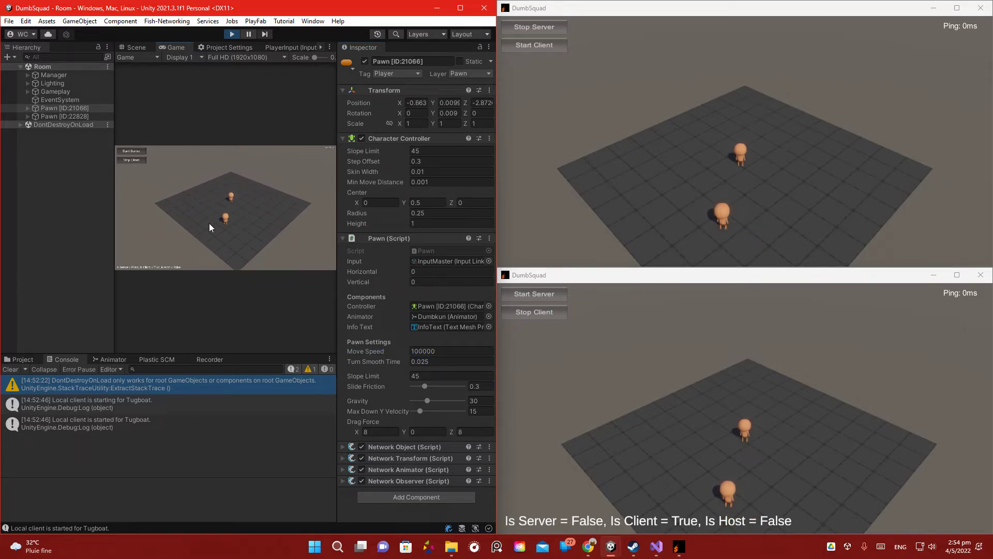
key(d)
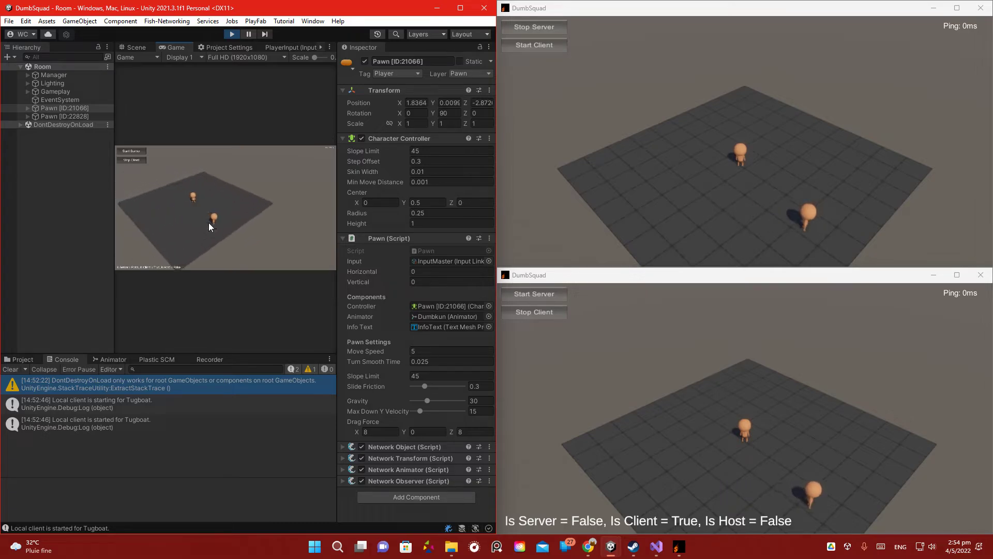
key(a)
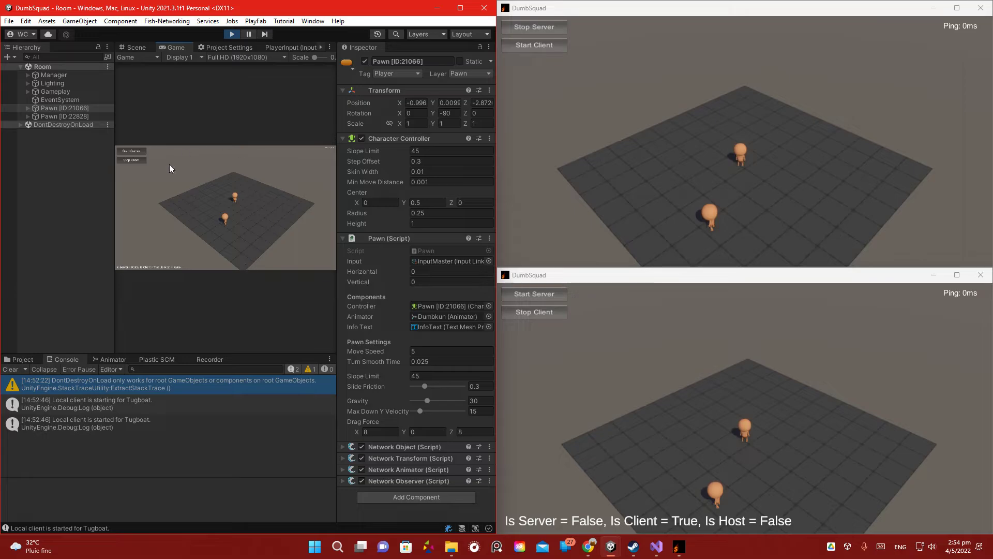
key(d)
key(d)
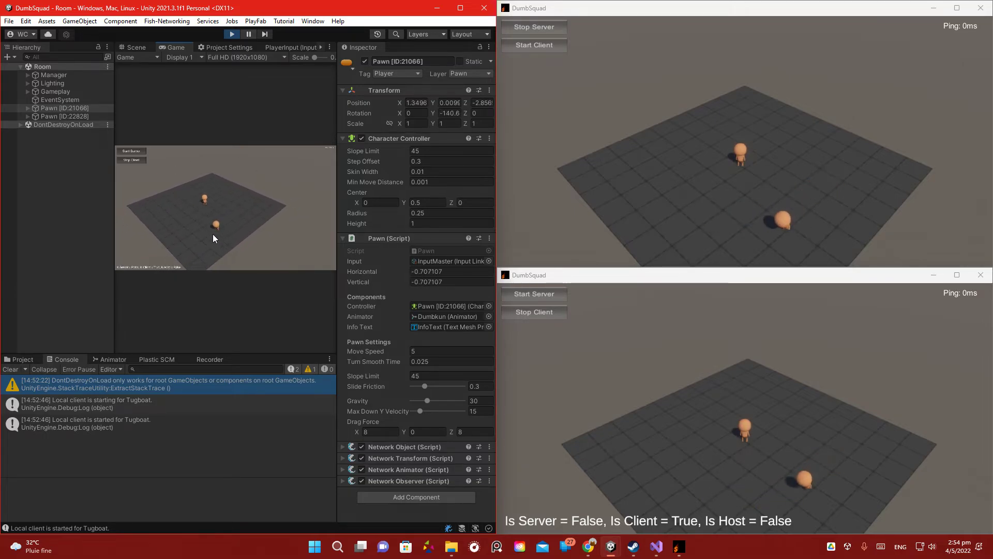
- Change Move Speed to 100 and walk the pawn left to test it
click(437, 351)
text(100)
click(219, 231)
key(a)
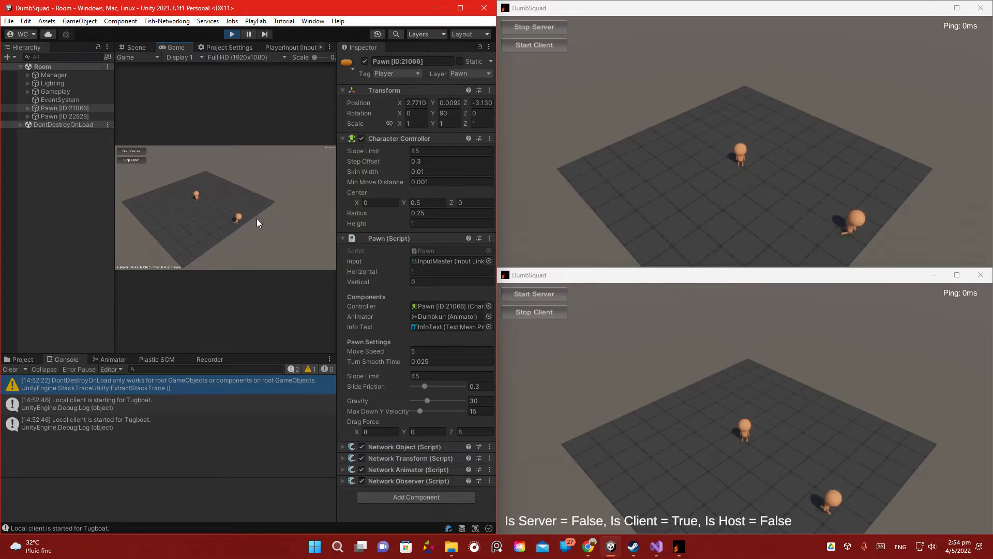
key(a)
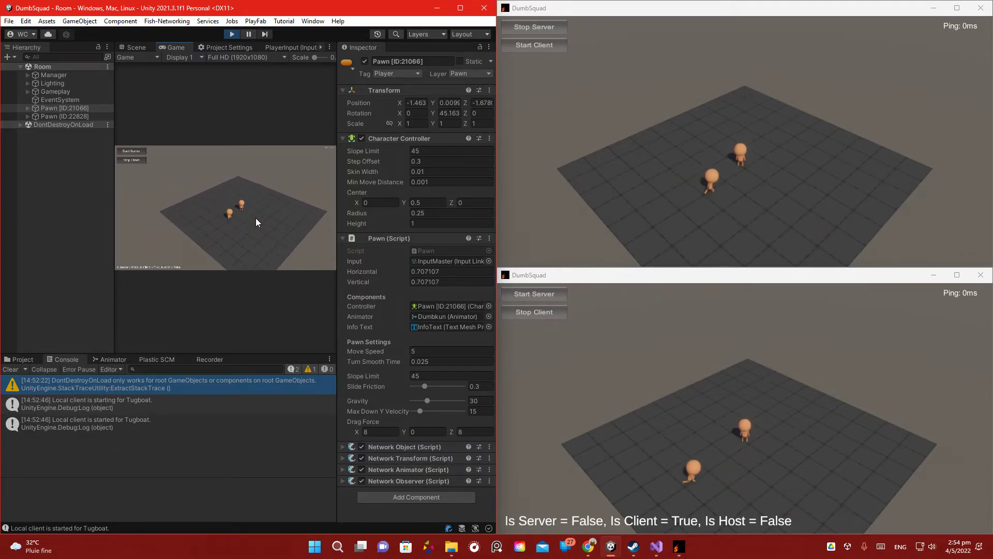
- Cancel the Move Speed edit and walk the pawn toward the other pawn and back
click(416, 350)
key(Escape)
click(224, 183)
key(d)
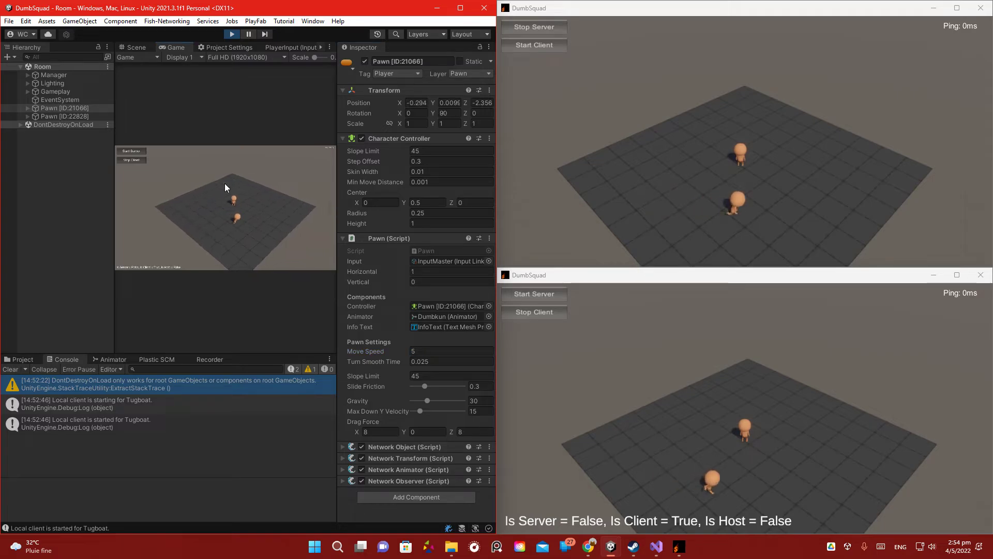
key(w)
key(s)
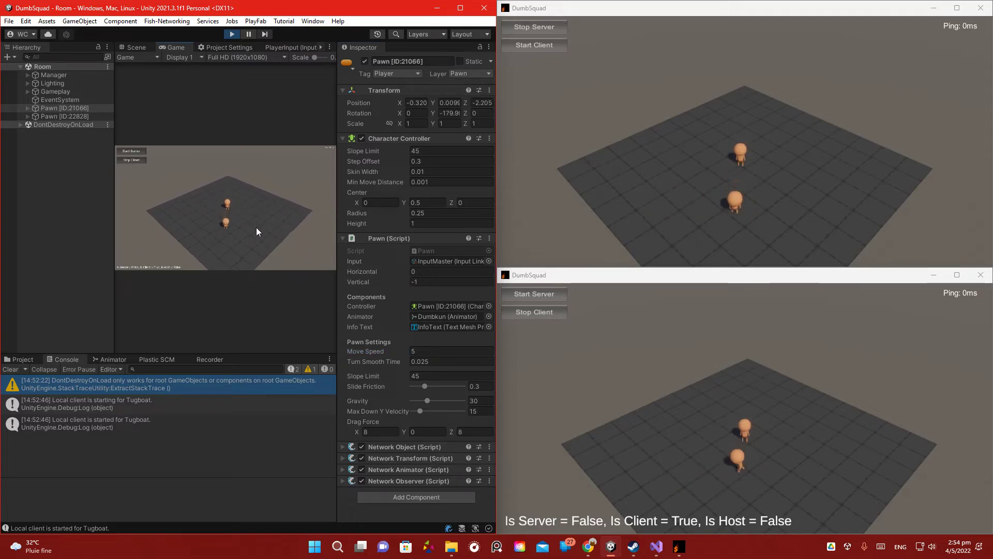
key(d)
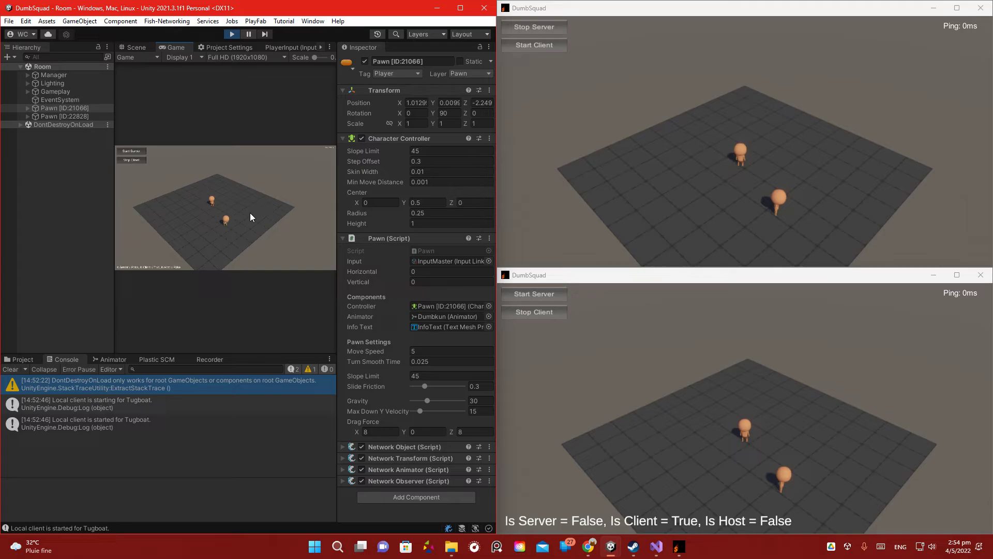
key(w)
- Enter 10 as Move Speed and walk the pawn back, confirming the server restores 5
click(437, 351)
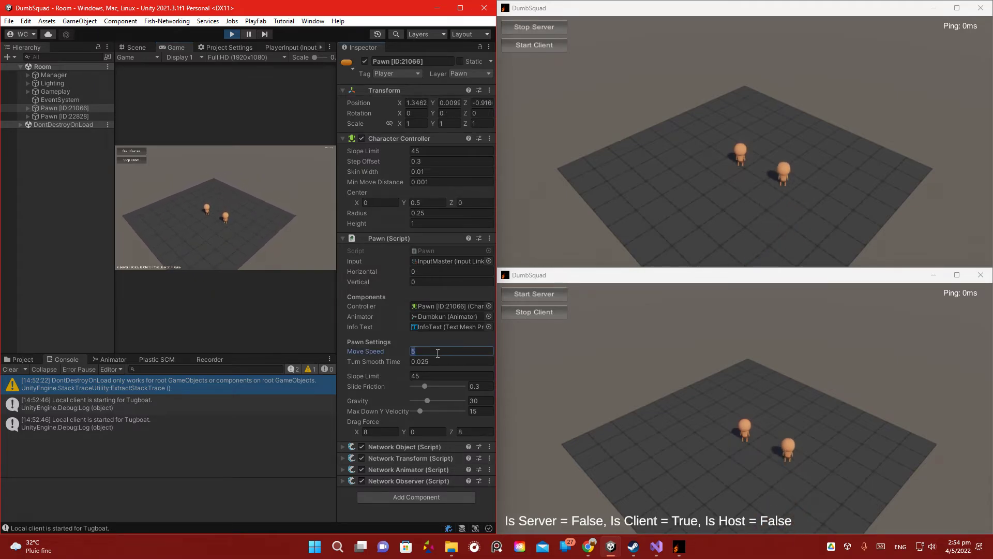
text(100)
click(246, 231)
key(a)
key(s)
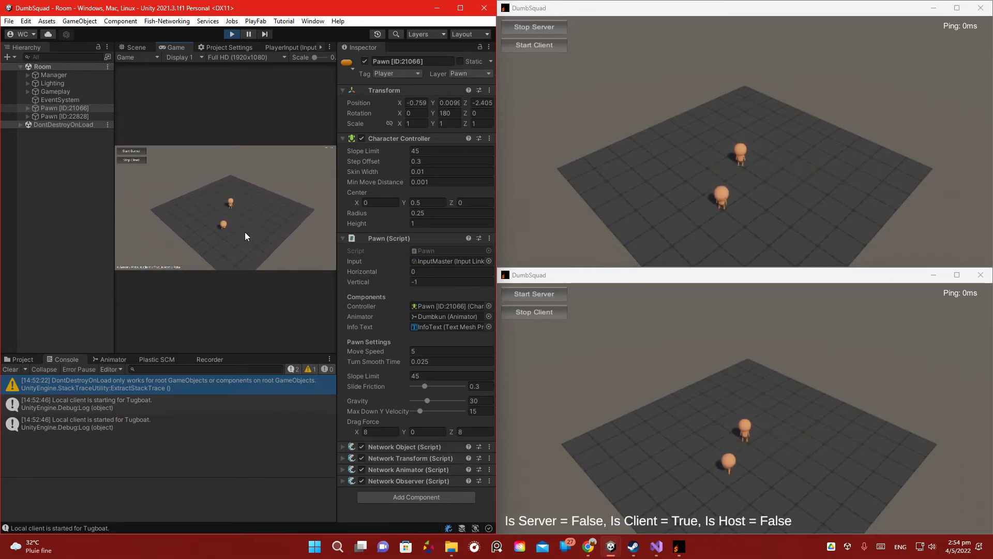
key(alt+Tab)
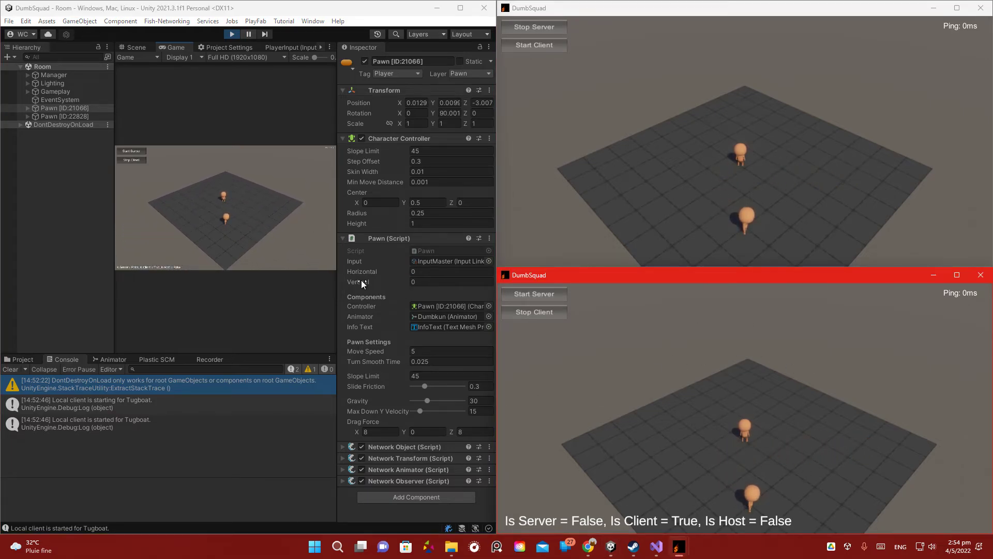
- Focus the bottom client build, stop its client and start it again
click(251, 247)
click(771, 463)
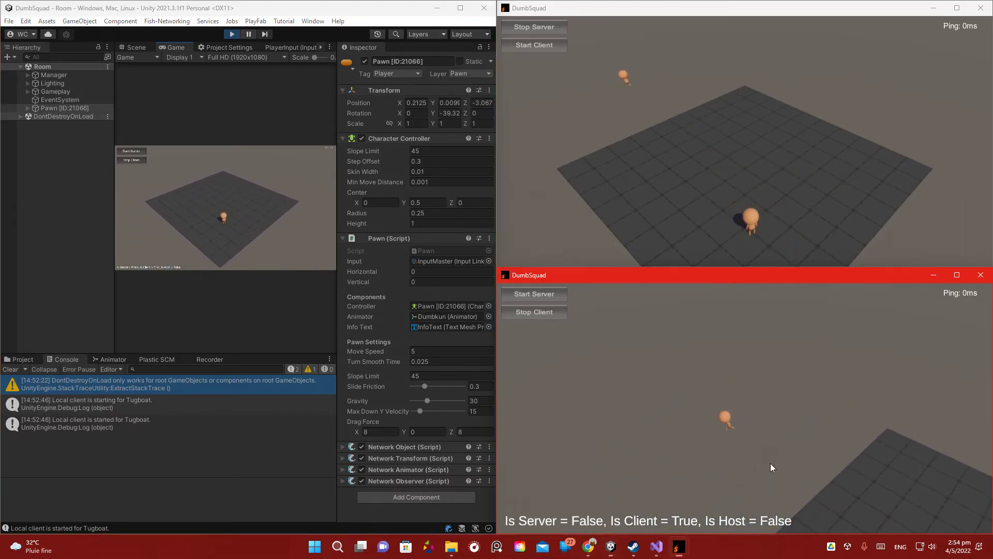
click(542, 311)
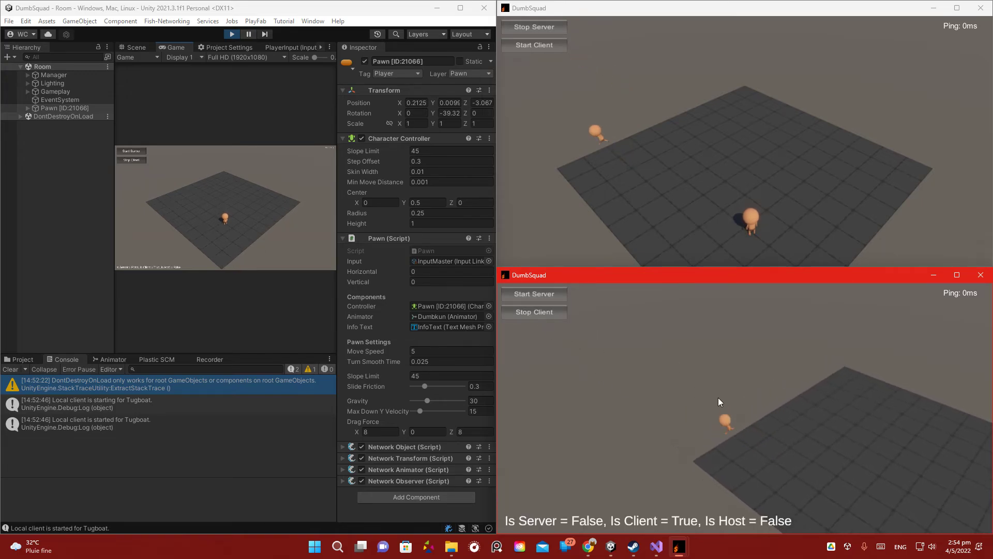
click(551, 311)
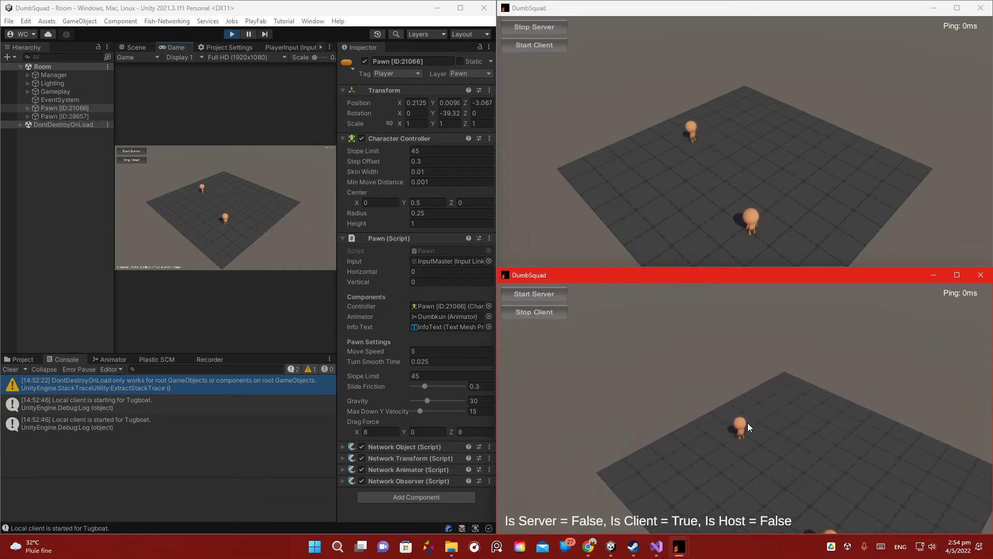
- Walk the client's pawn far right, then stop the client and return to Unity
key(d)
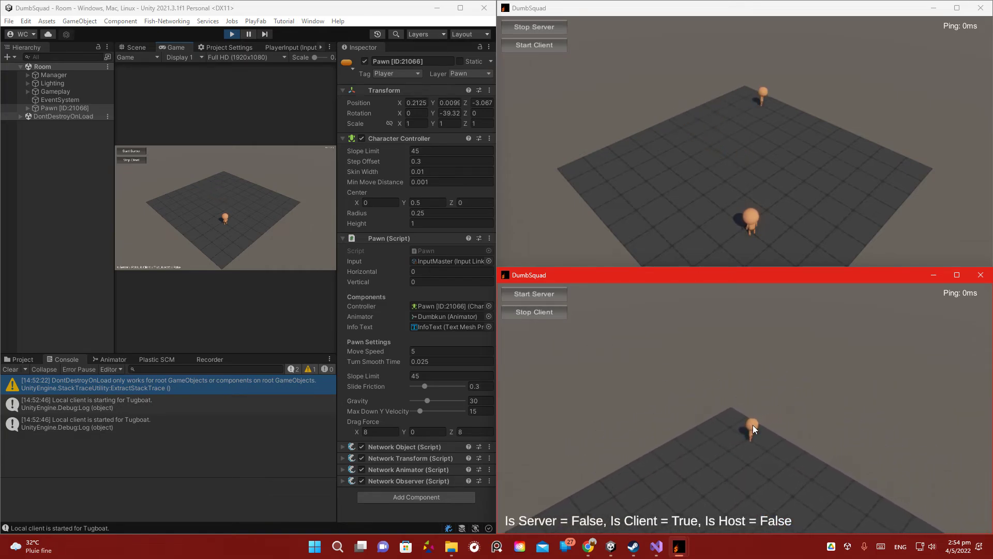
click(543, 311)
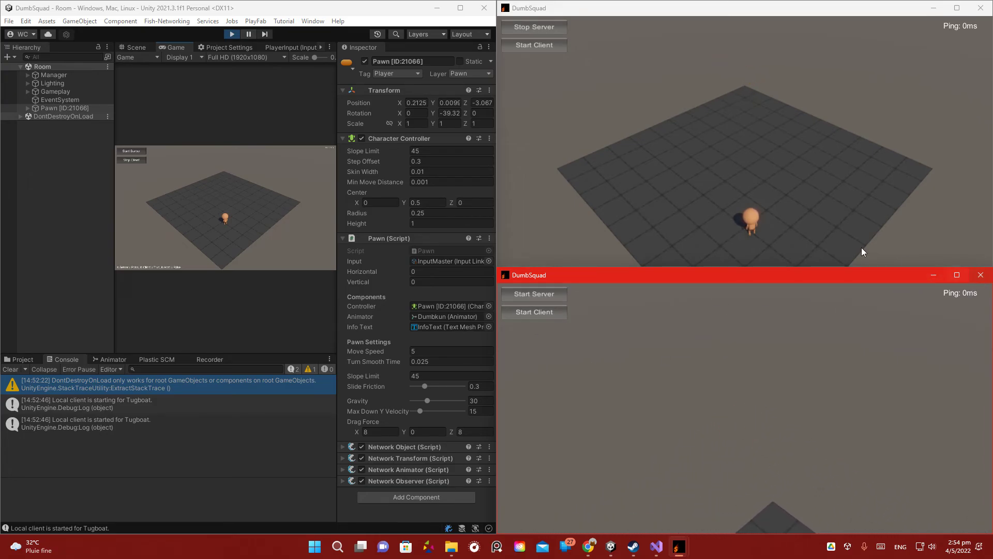
click(240, 228)
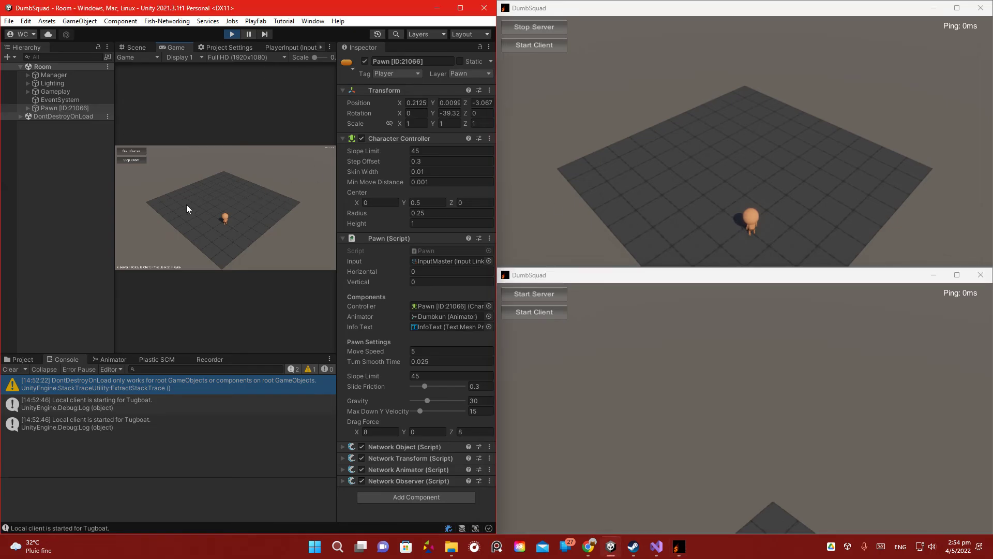